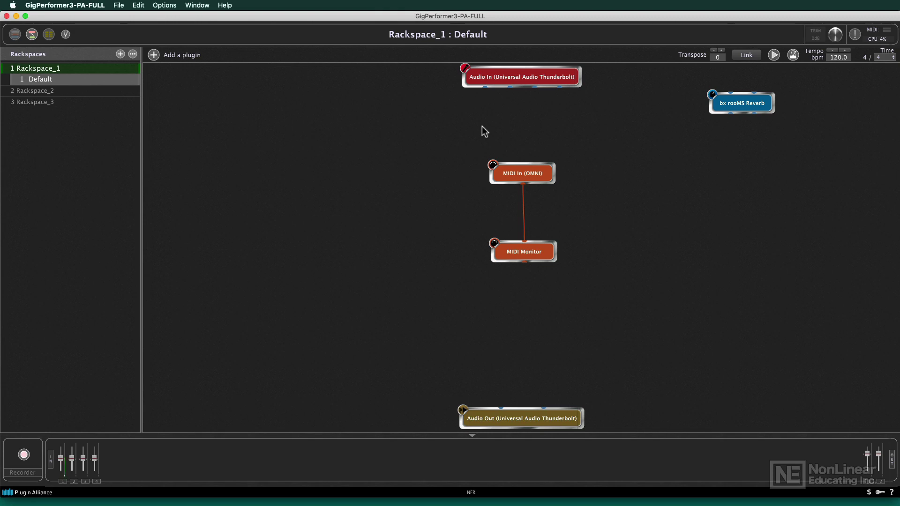
- Check the Output and Input Device lists, leave both on Universal Audio Thunderbolt, then close the settings
left_click(172, 6)
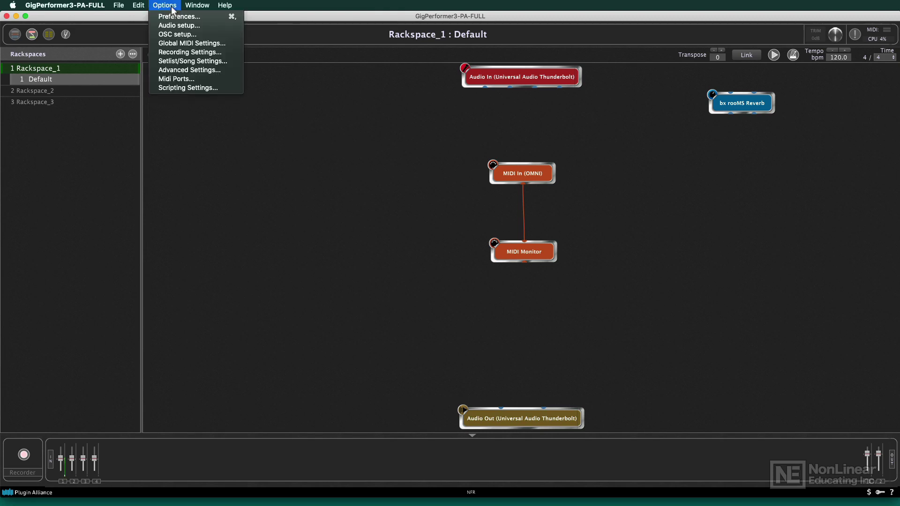
left_click(179, 26)
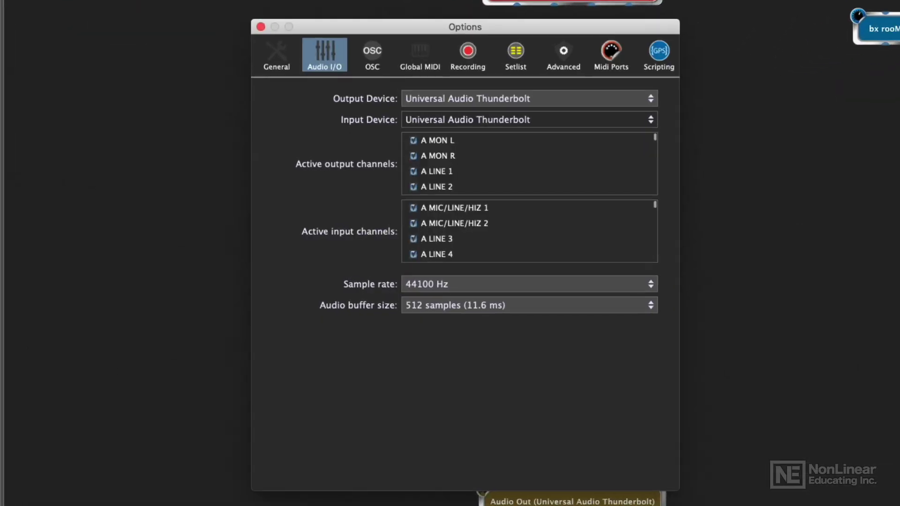
left_click(468, 101)
left_click(413, 118)
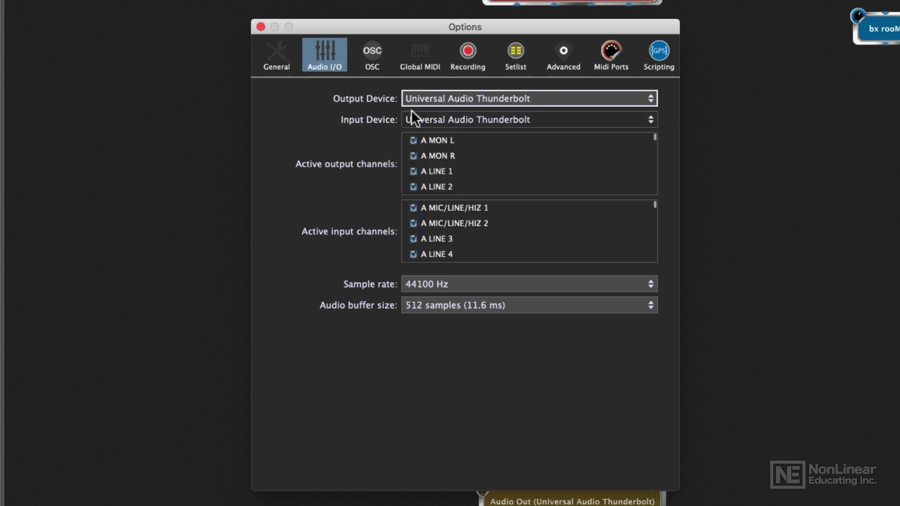
left_click(449, 118)
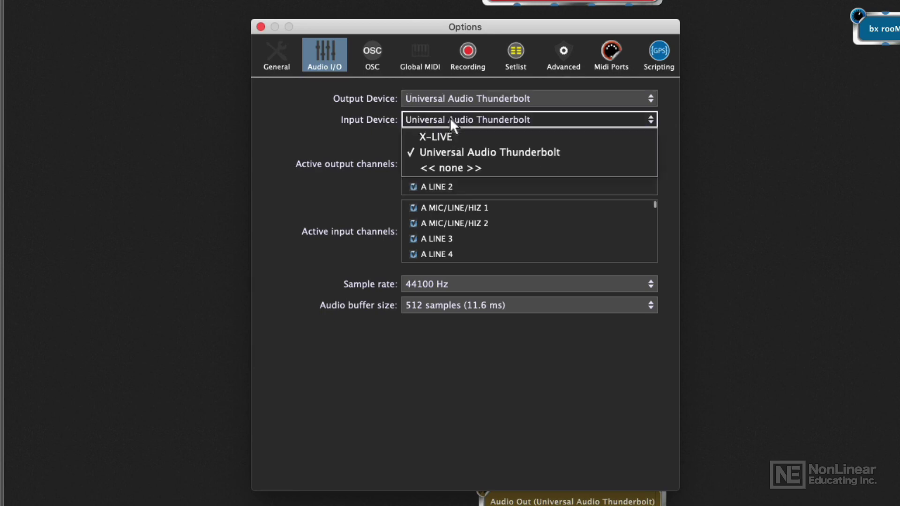
left_click(355, 123)
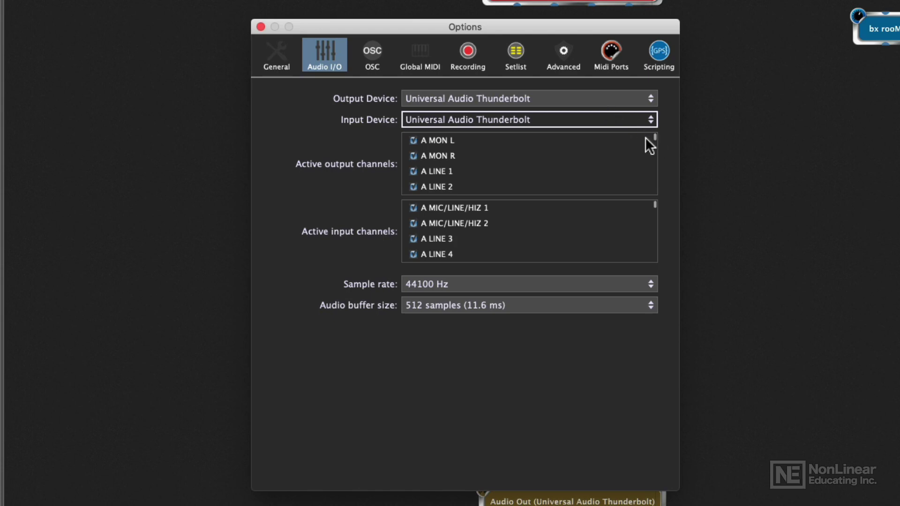
mouse_move(655, 136)
left_mouse_down()
mouse_move(652, 191)
mouse_move(650, 147)
left_mouse_up()
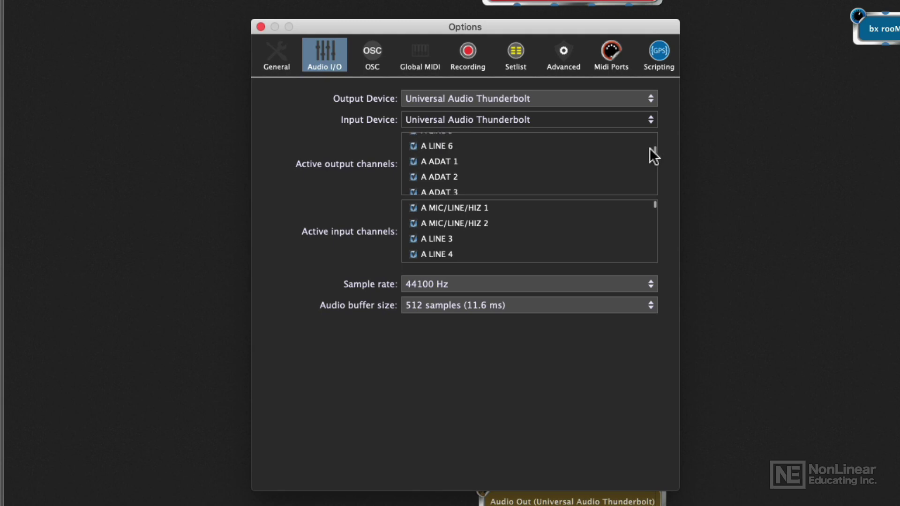
left_click(261, 27)
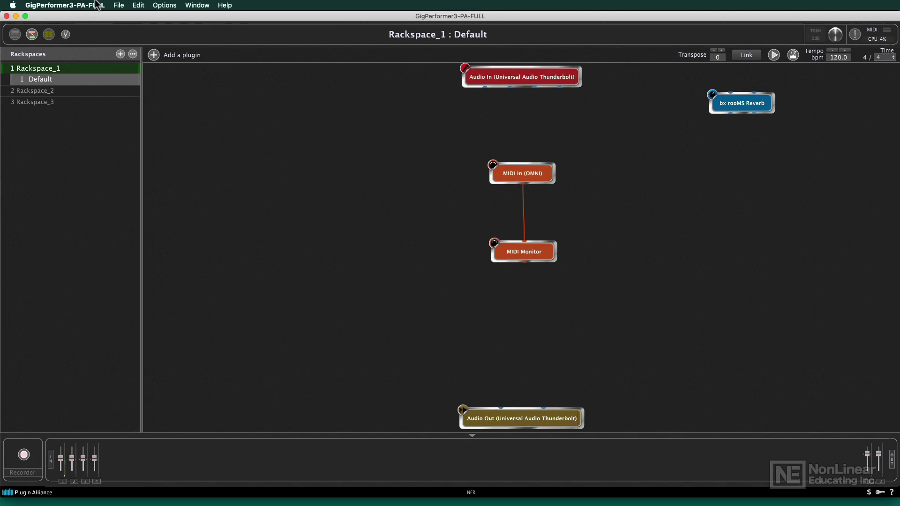
- Reopen the audio setup and scroll through the Active input channels list
left_click(161, 5)
left_click(165, 26)
scroll(473, 208, "down", 4)
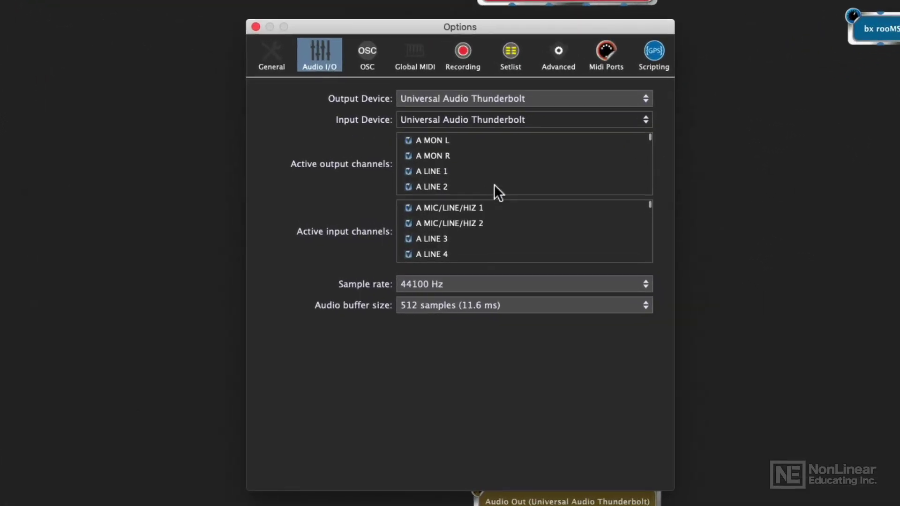
scroll(495, 185, "down", 2)
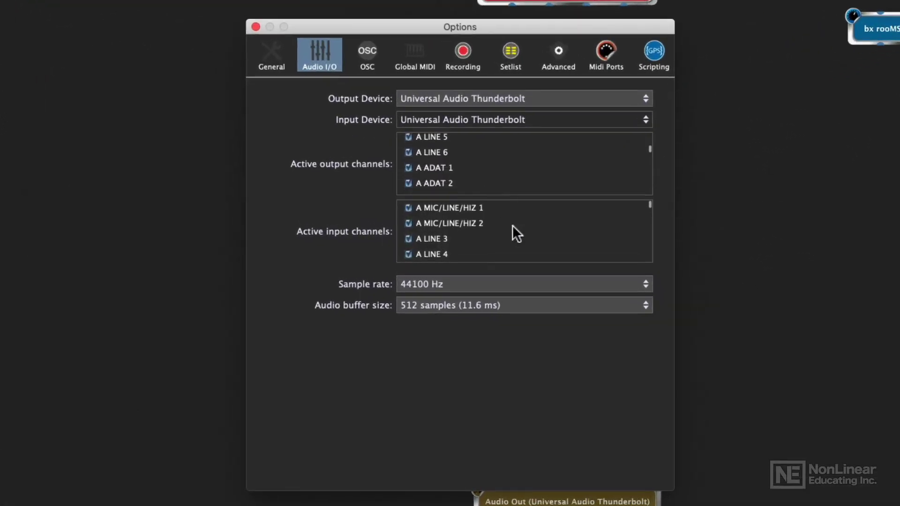
scroll(513, 226, "down", 5)
scroll(513, 225, "down", 6)
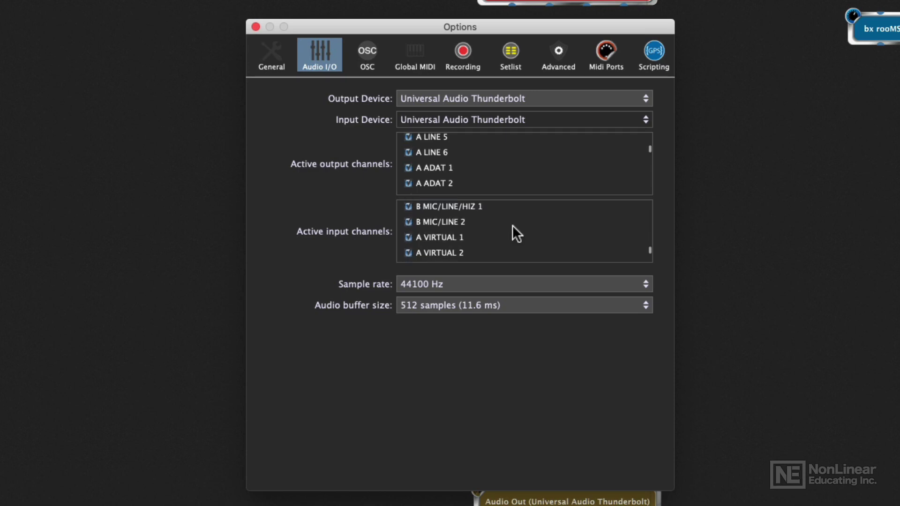
scroll(513, 225, "up", 10)
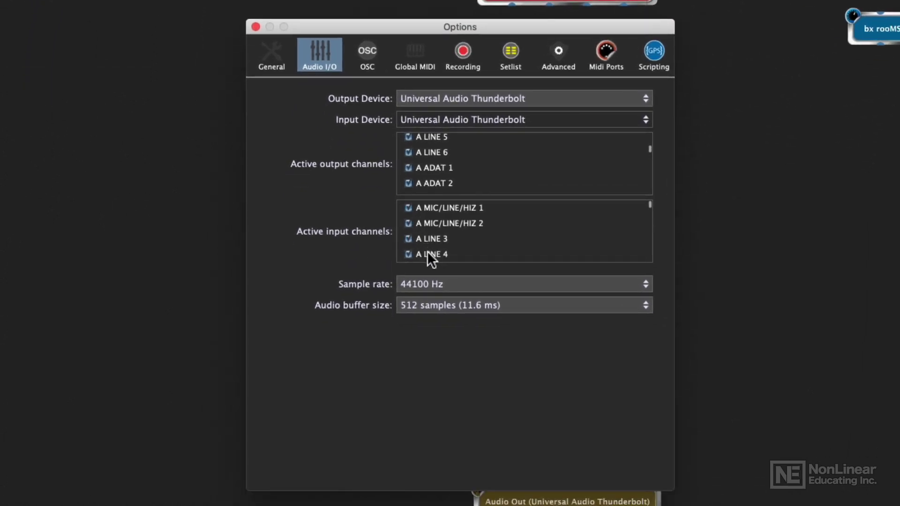
scroll(434, 243, "down", 2)
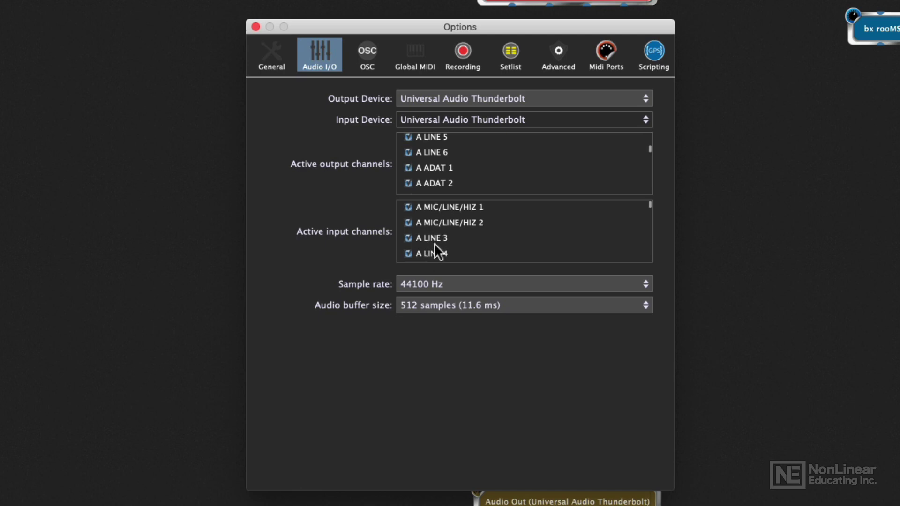
- Uncheck input channels A LINE 5, A LINE 6 and A ADAT 1 through 4
left_click(407, 251)
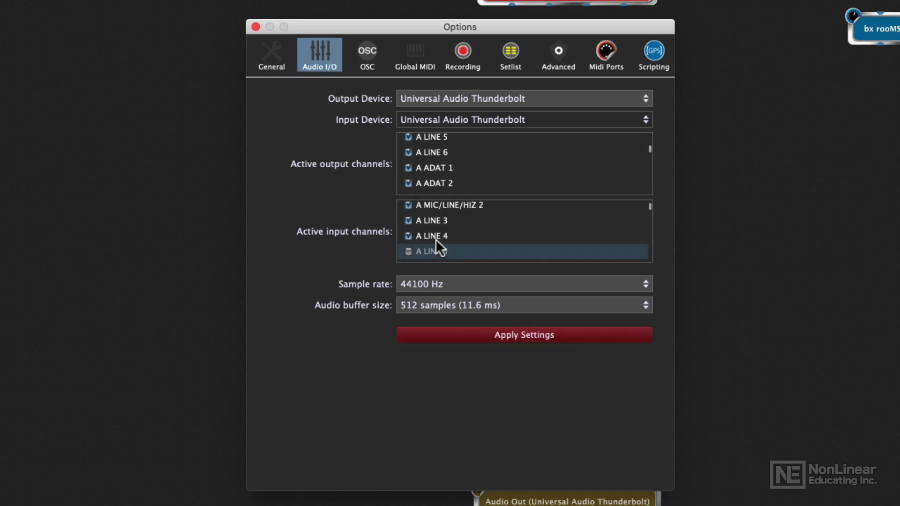
scroll(430, 237, "down", 2)
left_click(410, 233)
left_click(409, 245)
scroll(410, 245, "down", 1)
scroll(409, 246, "down", 1)
left_click(407, 240)
left_click(408, 255)
scroll(436, 242, "down", 3)
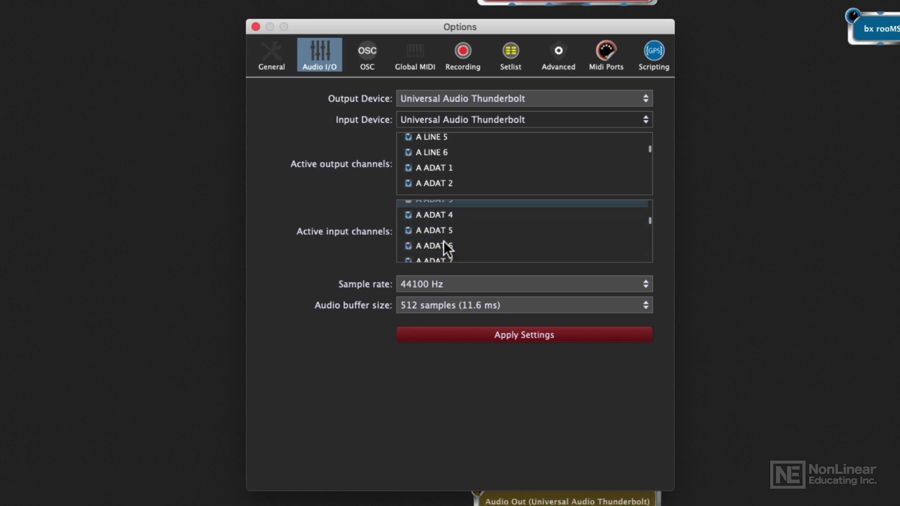
left_click(409, 215)
scroll(413, 218, "up", 3)
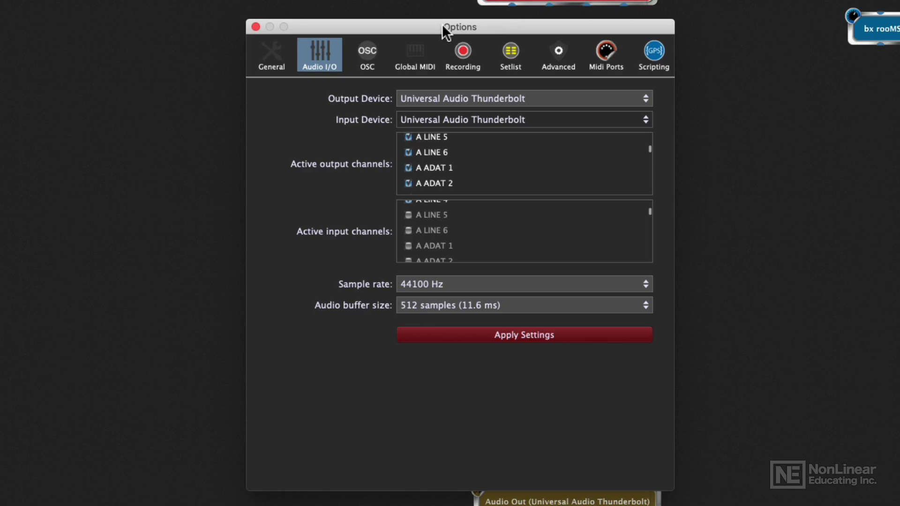
- Choose 256 samples (5.8 ms) in the Audio buffer size popup
left_click(469, 308)
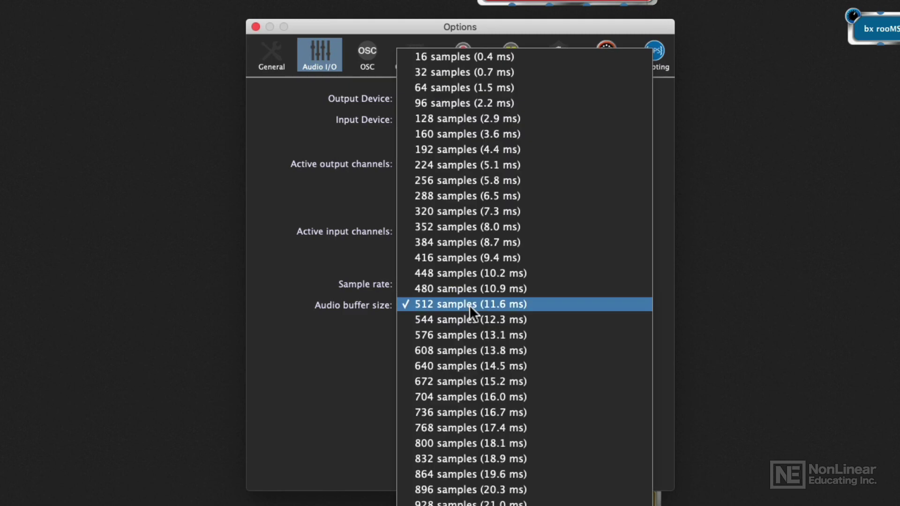
left_click(471, 180)
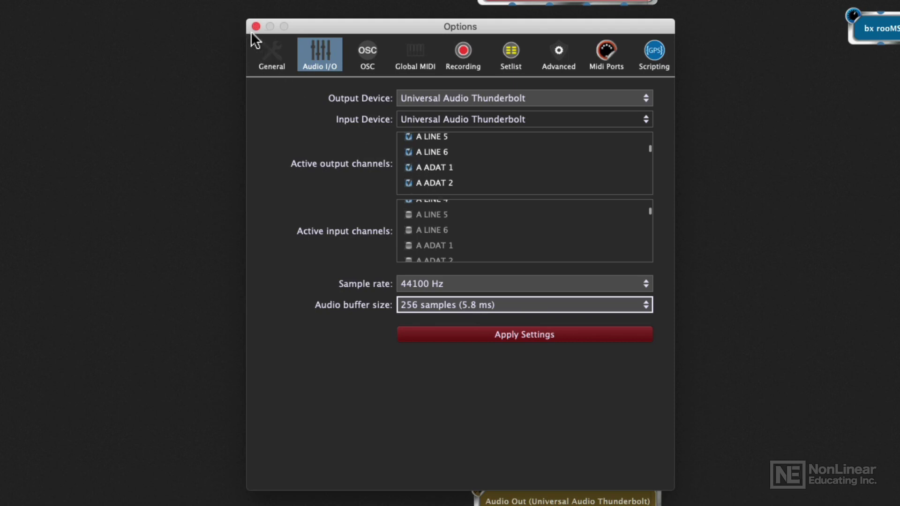
- Close the audio settings, move MIDI In and MIDI Monitor left, and centre bx rooMS Reverb
left_click(256, 26)
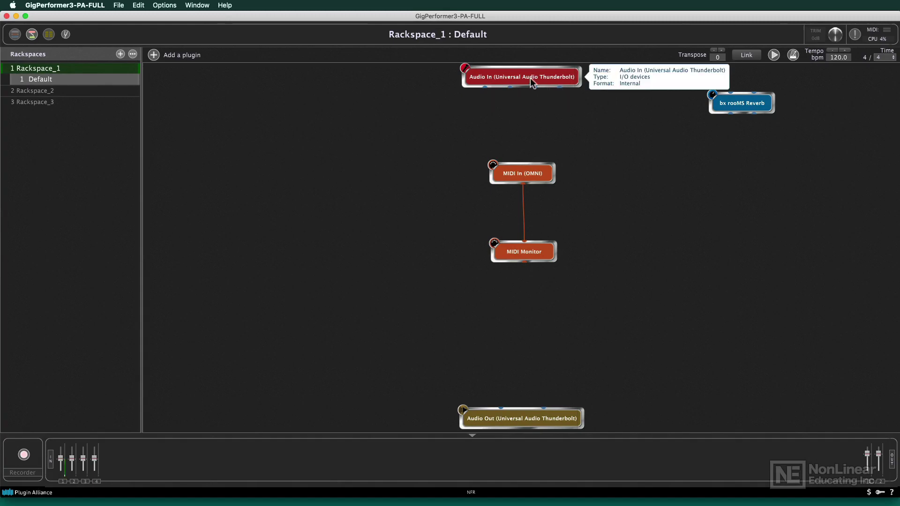
left_click_drag(530, 77, 532, 83)
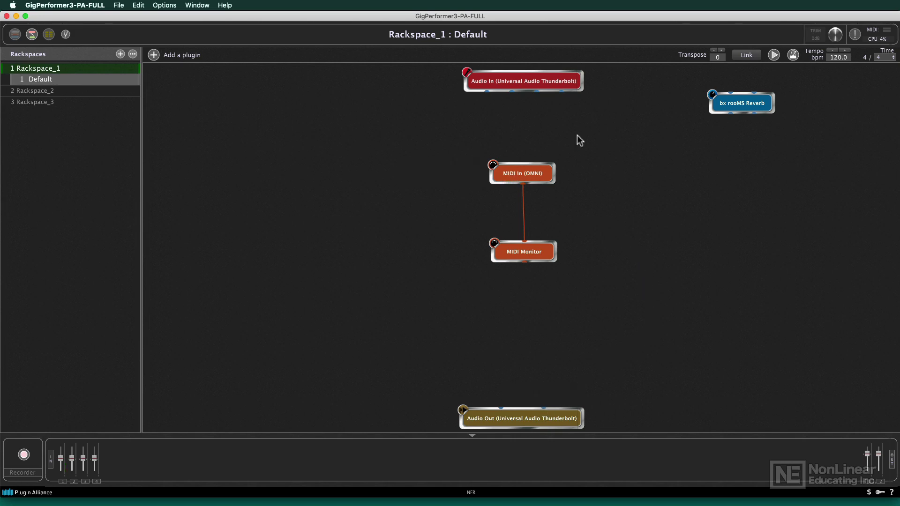
left_click_drag(534, 179, 305, 169)
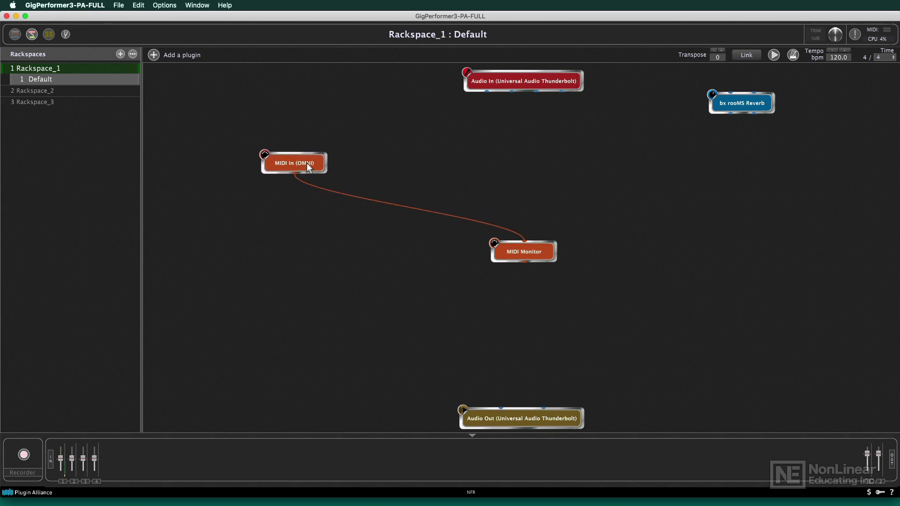
left_click_drag(547, 257, 322, 256)
left_click_drag(744, 104, 522, 239)
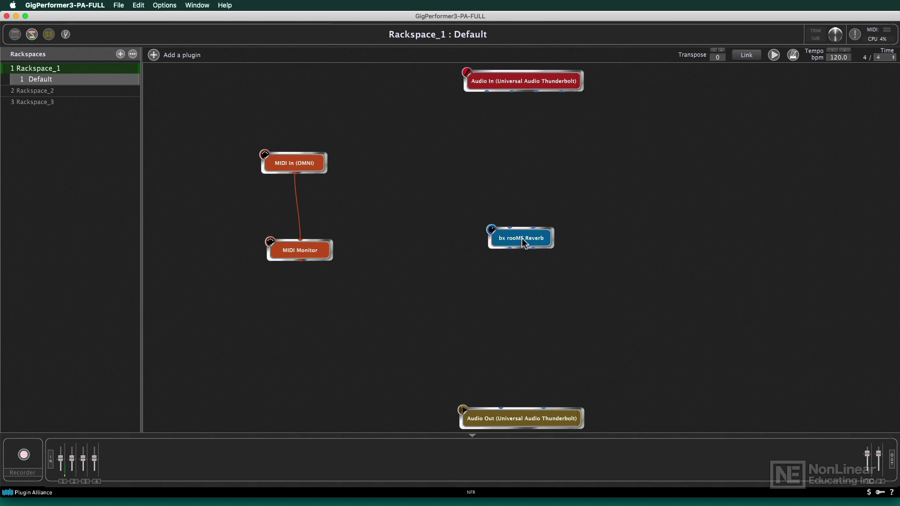
double_click(531, 239)
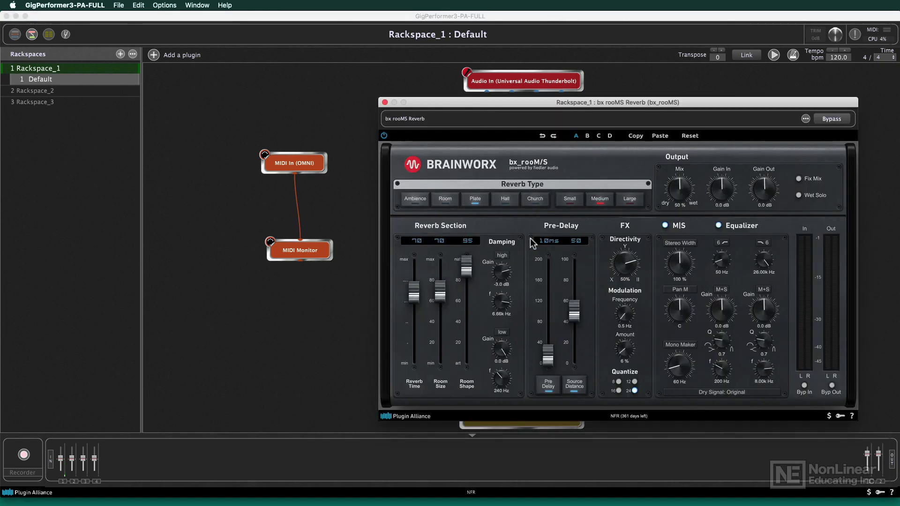
left_click(385, 102)
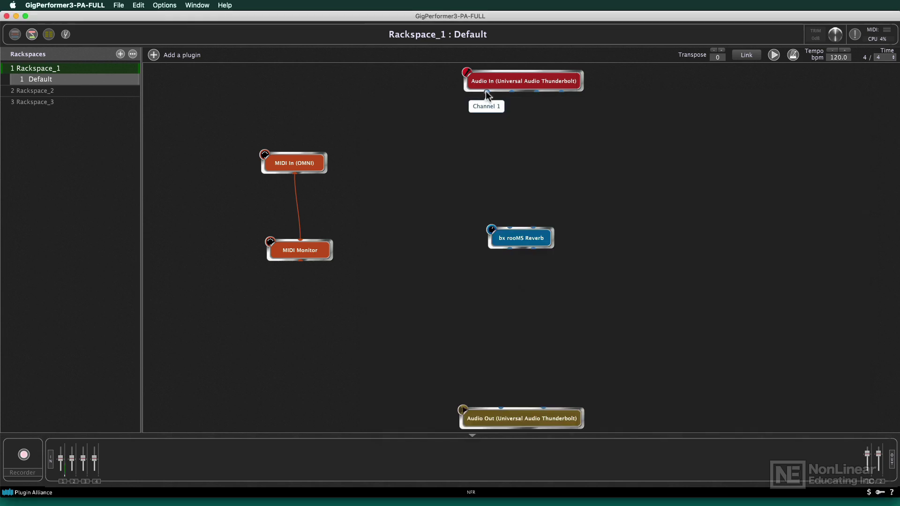
left_click_drag(486, 92, 509, 228)
left_click_drag(488, 91, 537, 225)
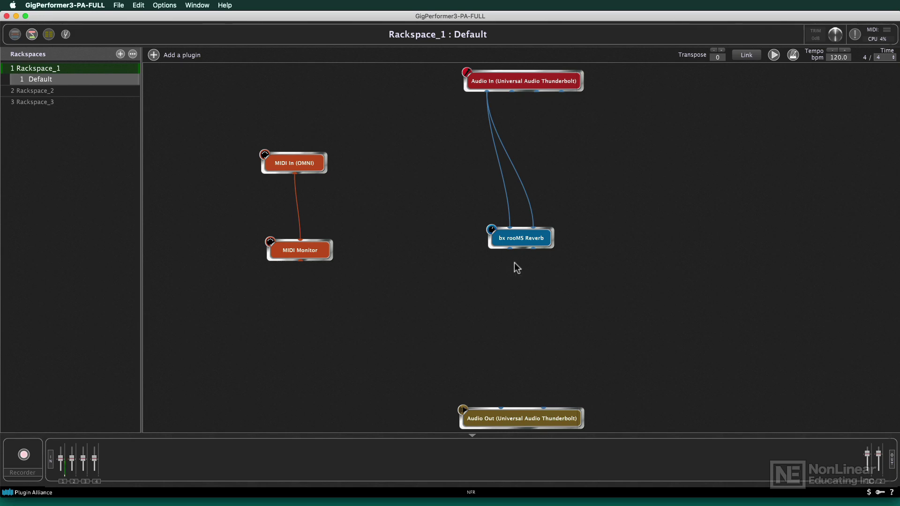
left_click_drag(510, 249, 501, 408)
left_click_drag(531, 252, 536, 404)
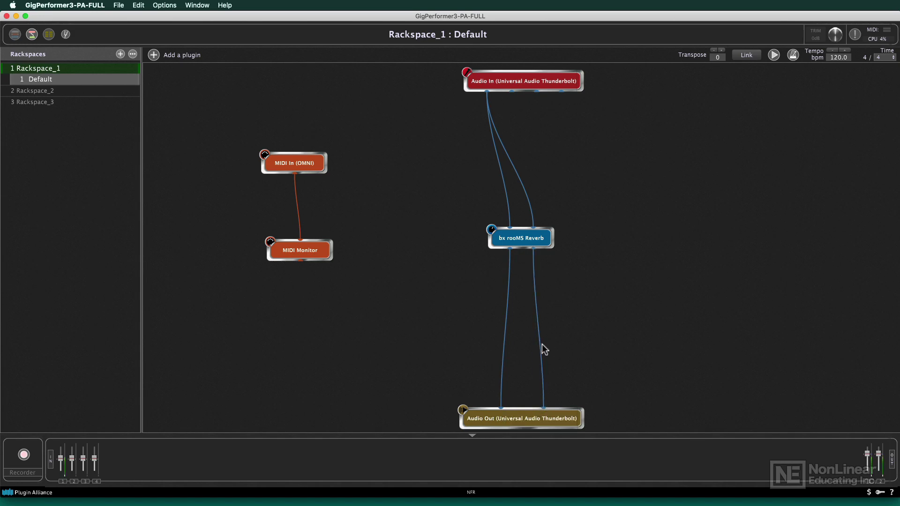
left_click(505, 317)
key("Delete")
left_click_drag(539, 314, 644, 294)
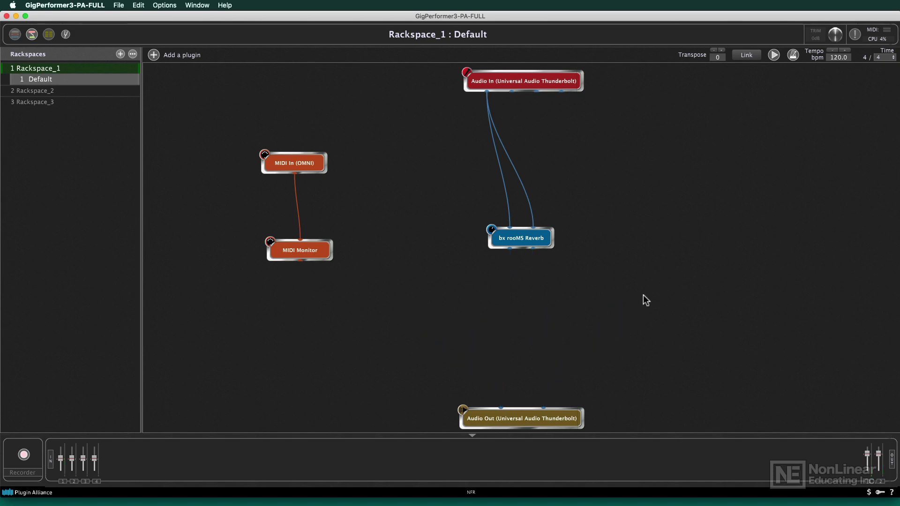
left_click_drag(506, 197, 441, 195)
left_click_drag(527, 191, 588, 159)
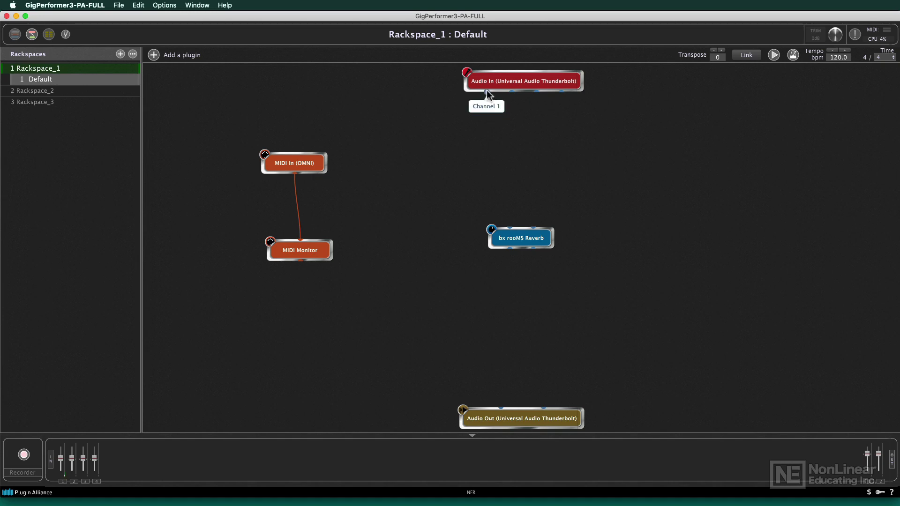
mouse_move(487, 92)
left_mouse_down()
mouse_move(491, 413)
mouse_move(484, 102)
left_mouse_up()
left_click_drag(532, 244, 746, 246)
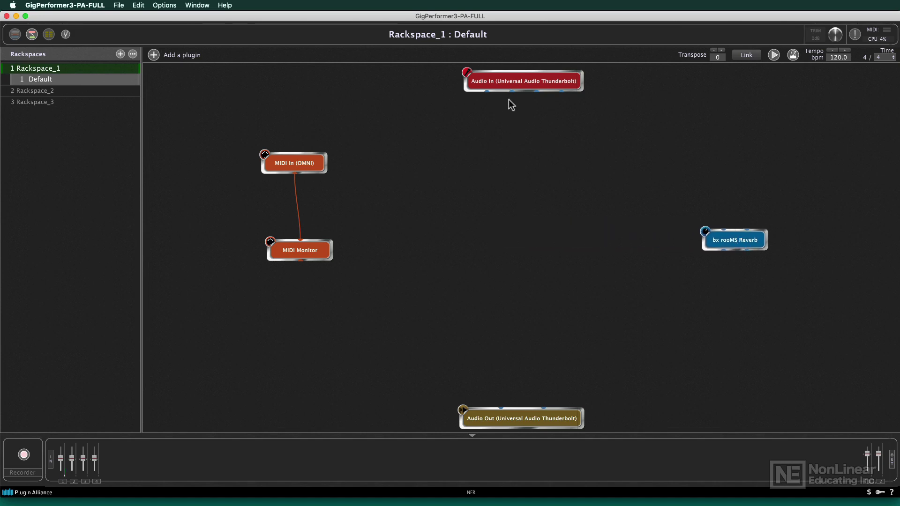
left_click_drag(513, 92, 518, 358)
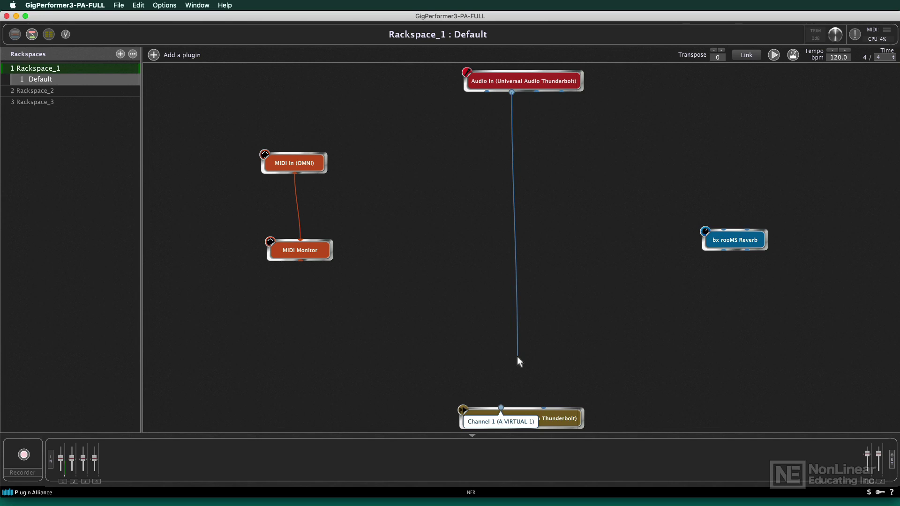
left_click_drag(518, 360, 541, 169)
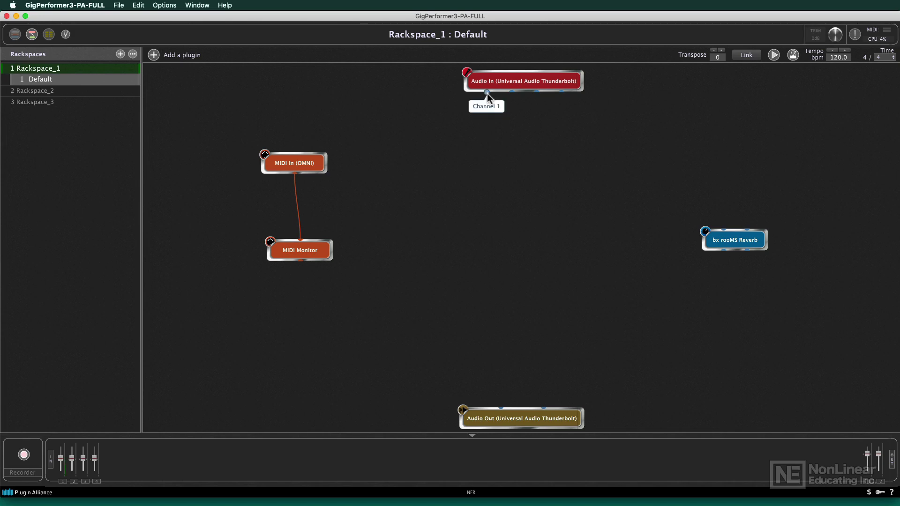
left_click_drag(488, 92, 504, 319)
left_click_drag(741, 242, 525, 240)
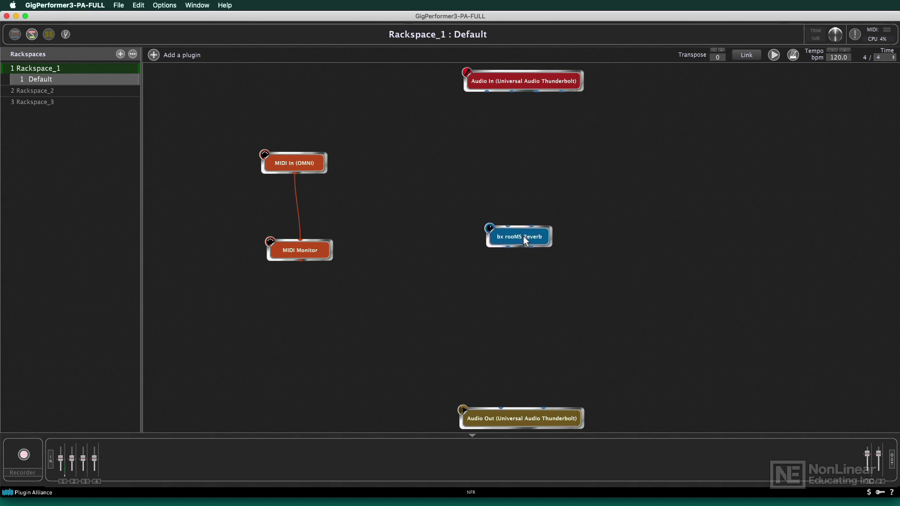